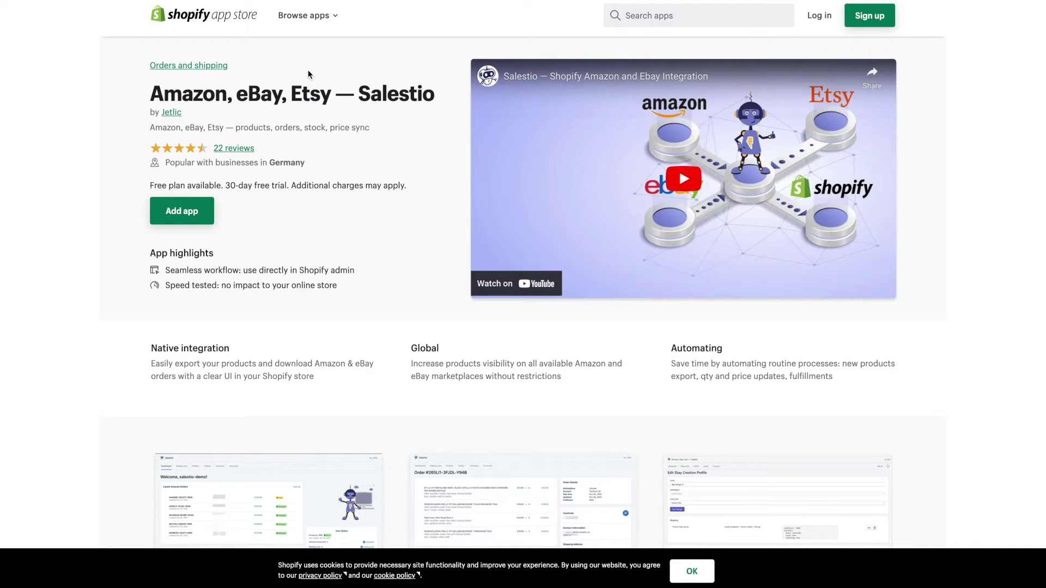
Step: Add the Salestio app to the store from its App Store page
{"action": "left_click", "coordinate": [183, 213]}
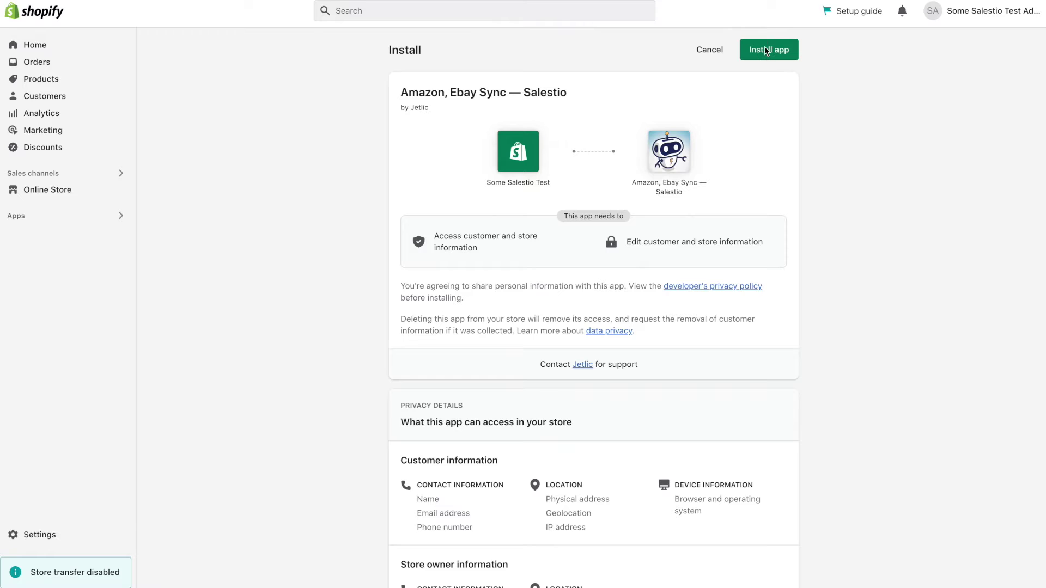
Step: Install Salestio and begin onboarding with eBay as the default integration
{"action": "left_click", "coordinate": [768, 49]}
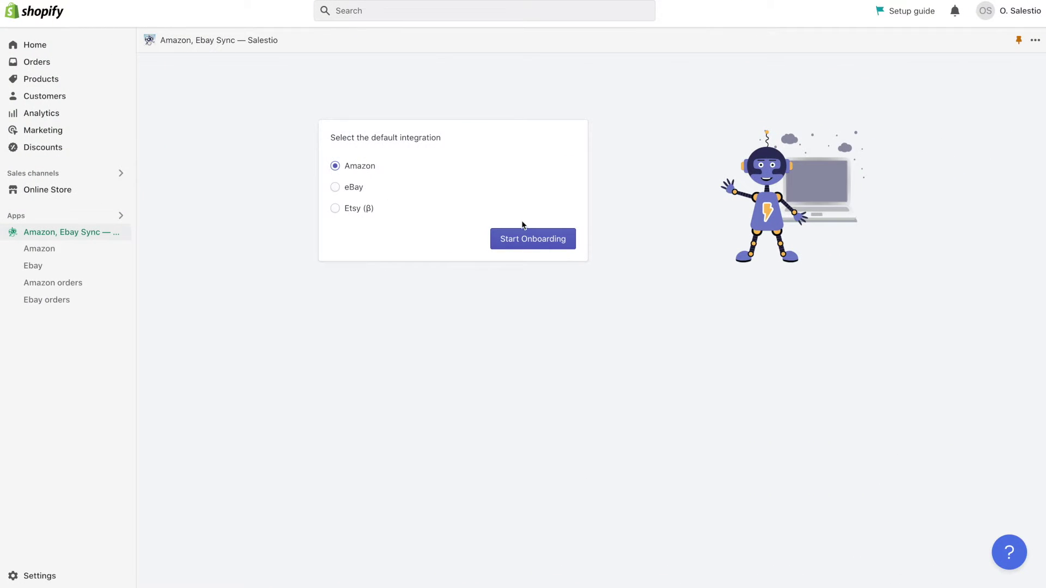
{"action": "left_click", "coordinate": [468, 165]}
{"action": "left_click", "coordinate": [335, 186]}
{"action": "left_click", "coordinate": [536, 241]}
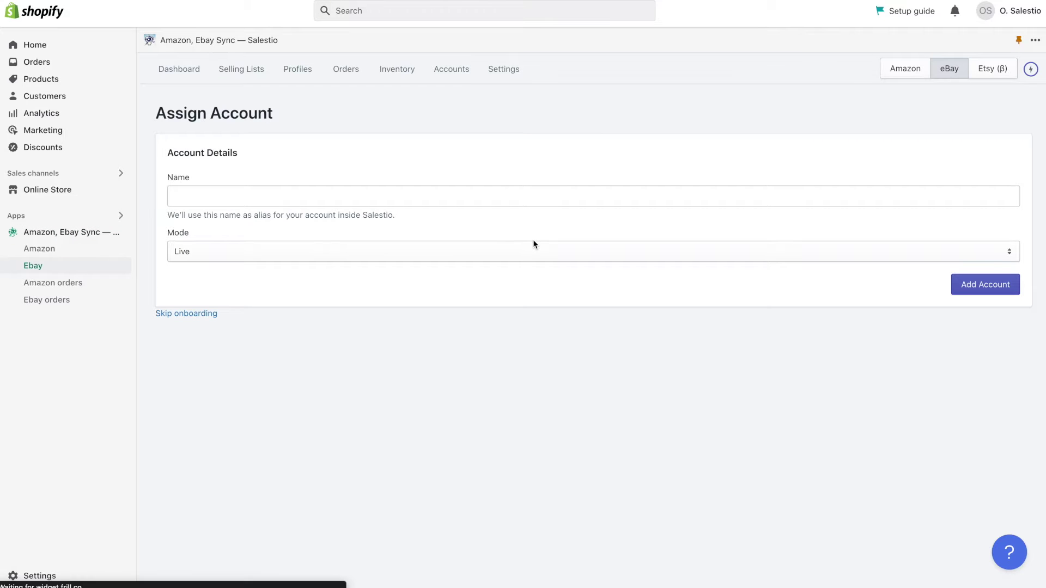
Step: Submit a new live eBay account named setlic
{"action": "left_click", "coordinate": [490, 195]}
{"action": "type", "text": "sellic"}
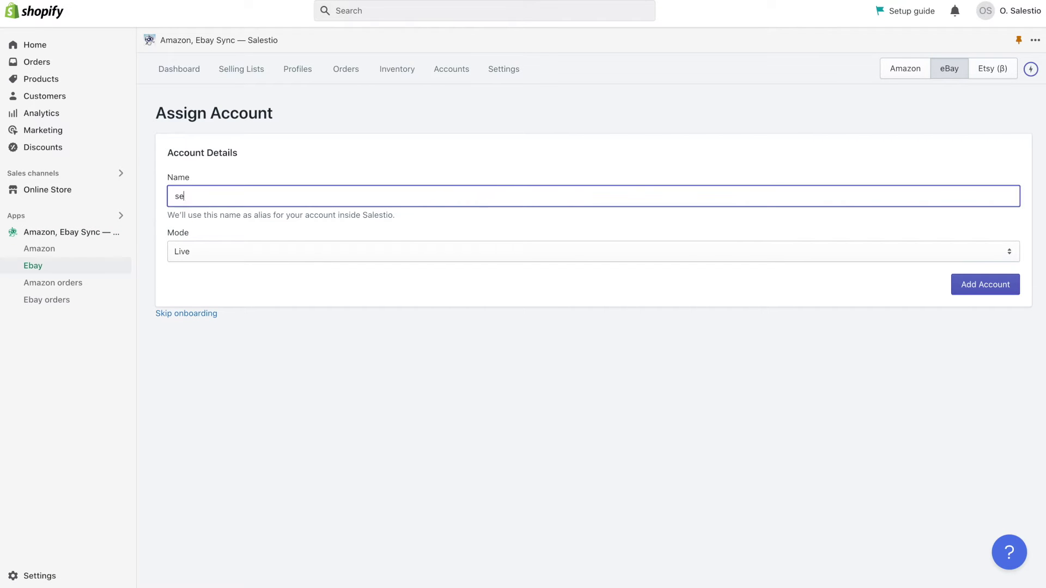
{"action": "left_click", "coordinate": [985, 284]}
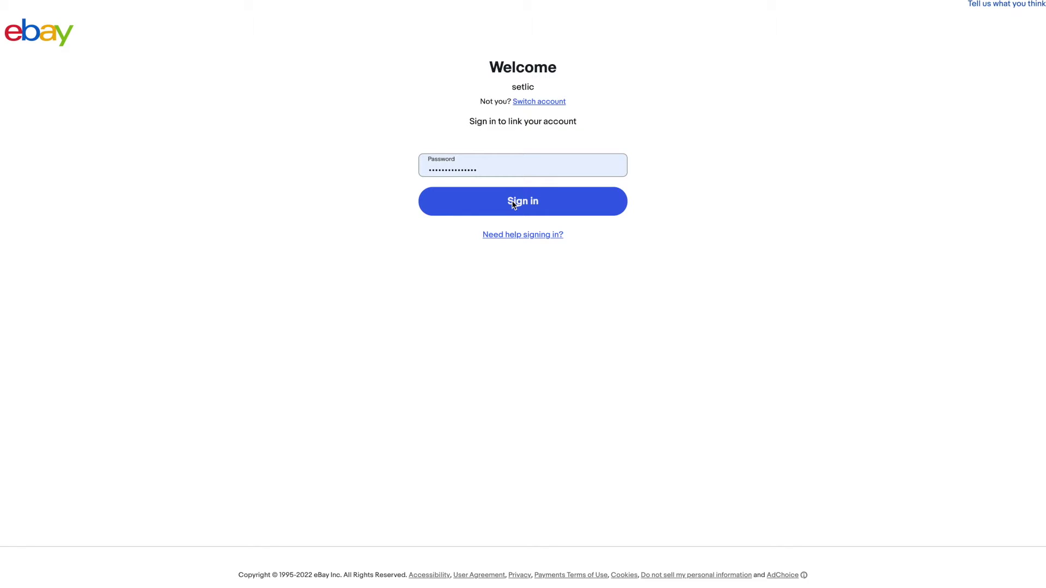
Step: Sign in to eBay and agree to grant Salestio access to the account's data
{"action": "left_click", "coordinate": [514, 204]}
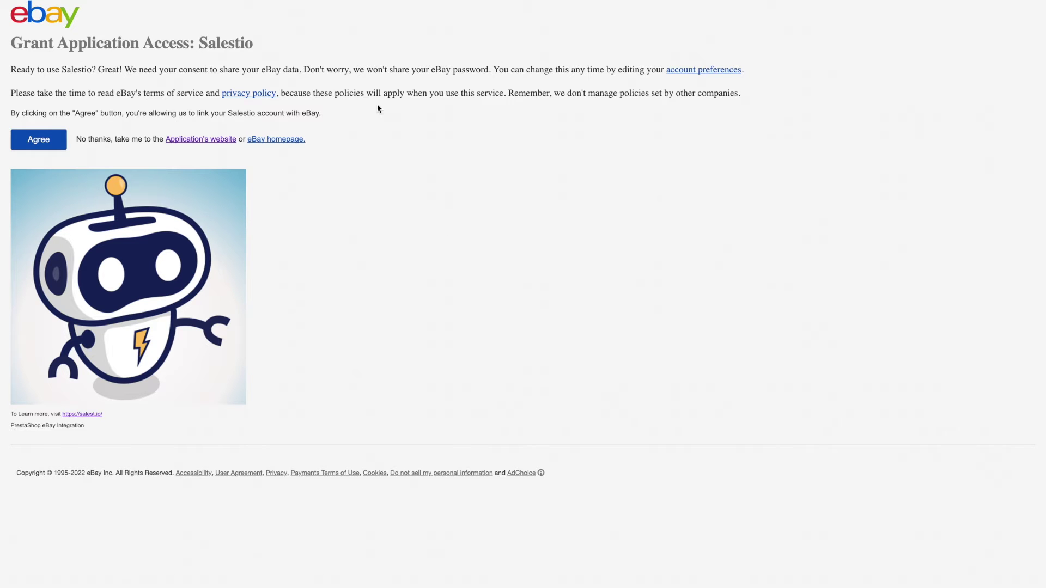
{"action": "left_click", "coordinate": [51, 144]}
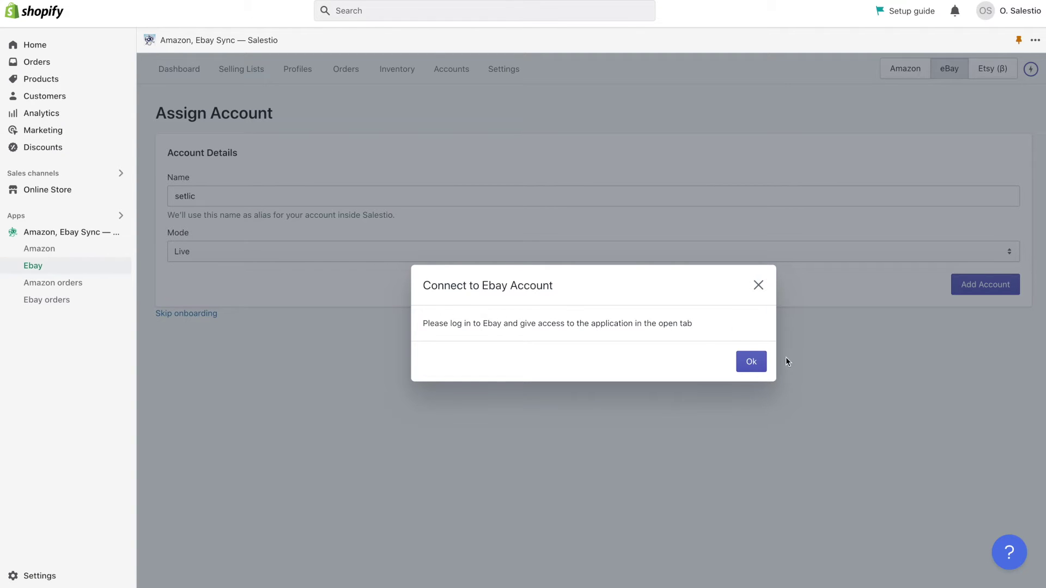
Step: Dismiss the connection notice and keep United Kingdom as the import marketplace
{"action": "left_click", "coordinate": [751, 361]}
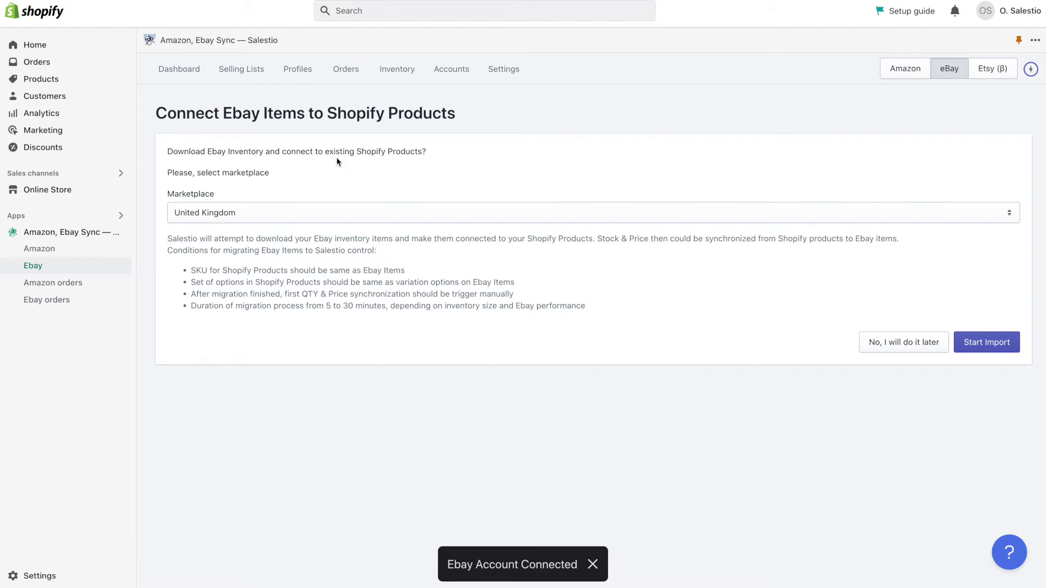
{"action": "left_click", "coordinate": [214, 212]}
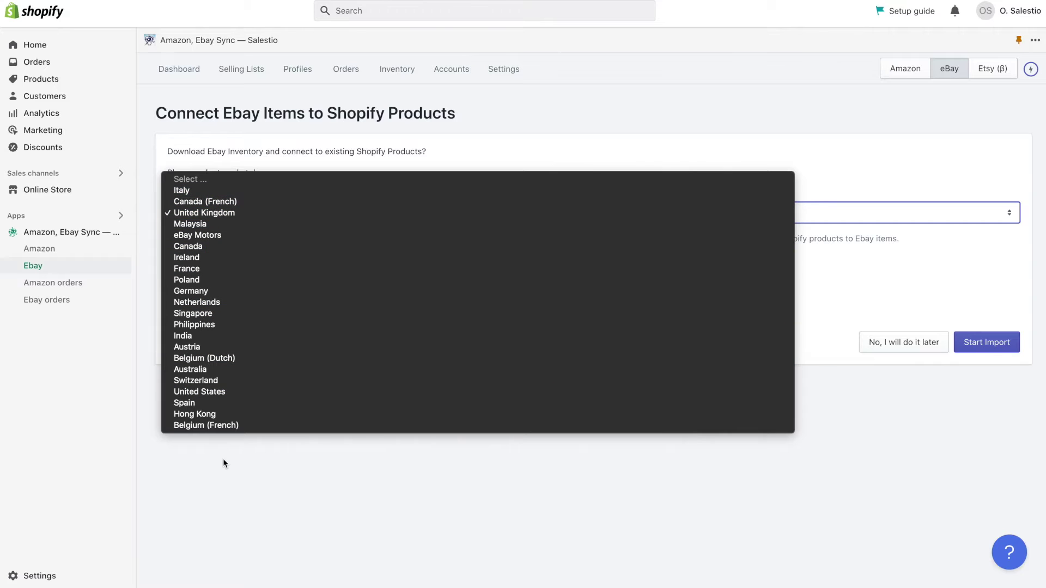
{"action": "left_click", "coordinate": [346, 129]}
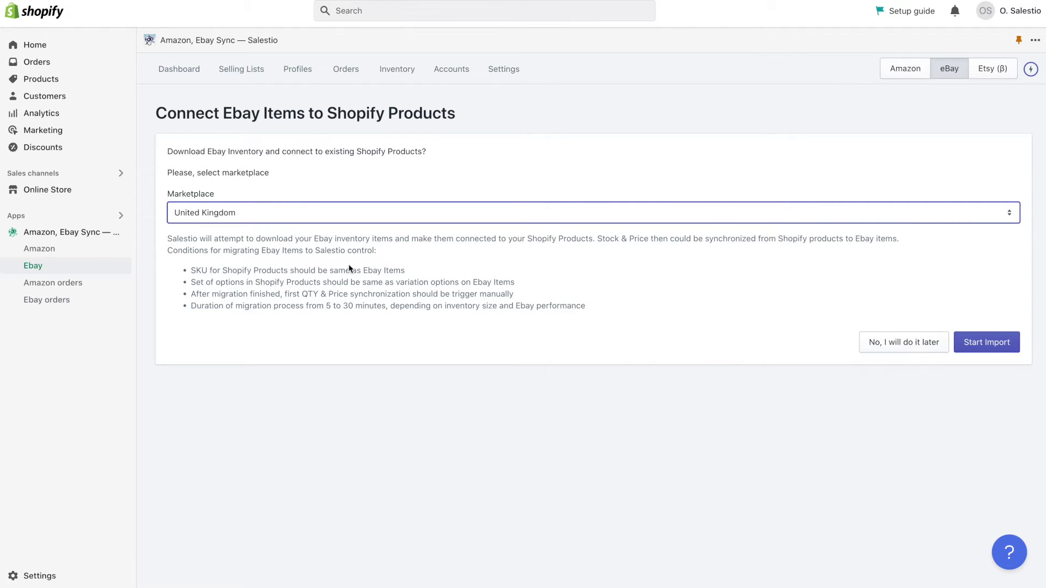
Step: Review the SKU and product-options matching conditions and start the eBay inventory import
{"action": "left_click_drag", "start_coordinate": [406, 270], "coordinate": [183, 266]}
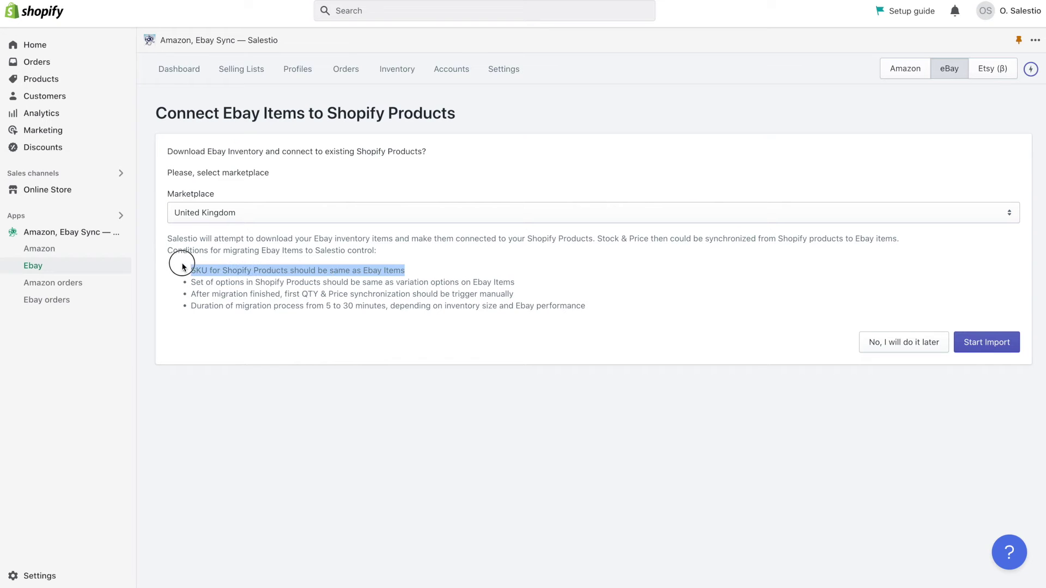
{"action": "left_click", "coordinate": [188, 292]}
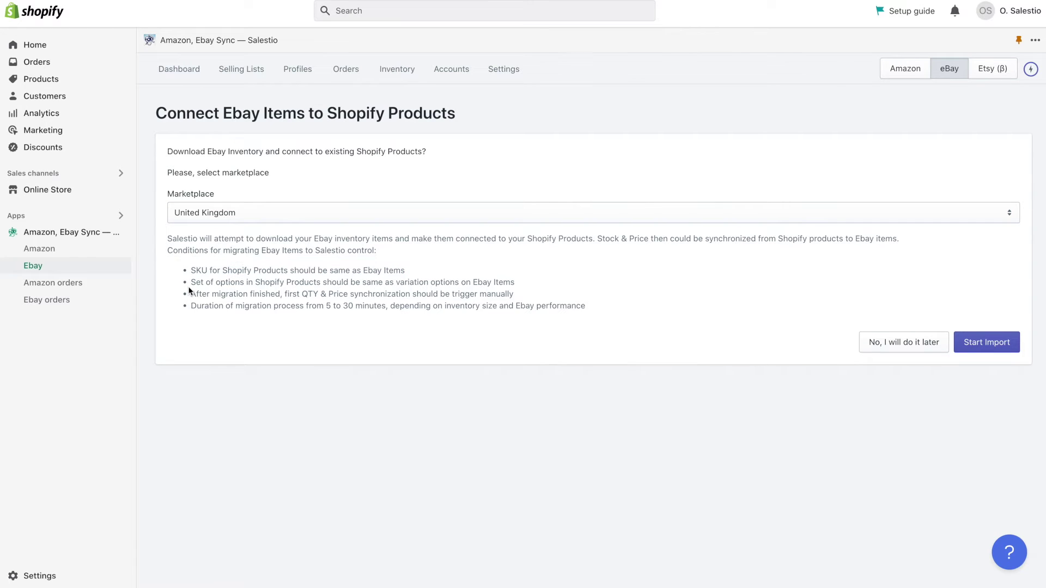
{"action": "left_click_drag", "start_coordinate": [189, 284], "coordinate": [524, 290]}
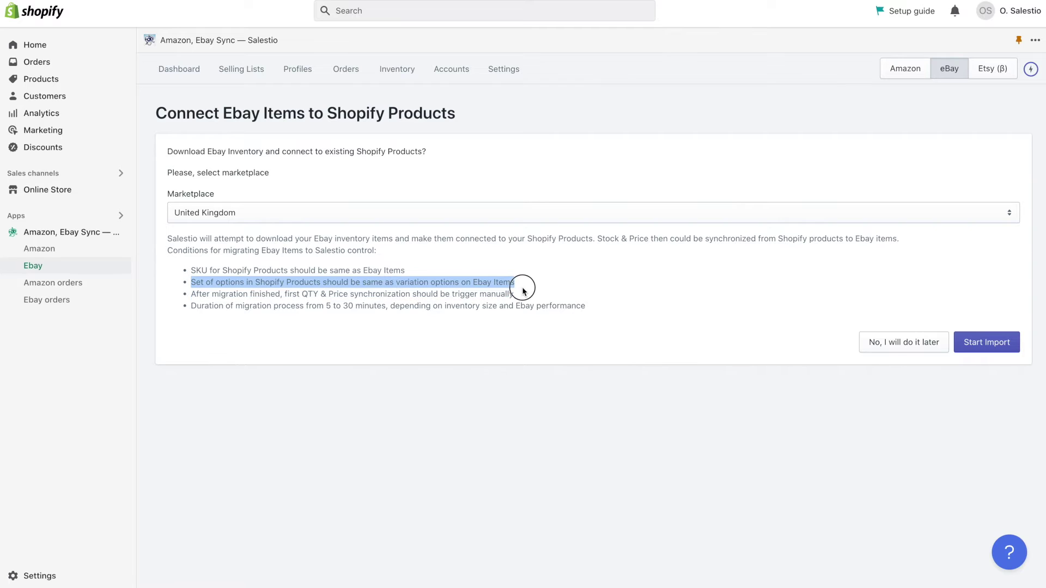
{"action": "left_click", "coordinate": [568, 294]}
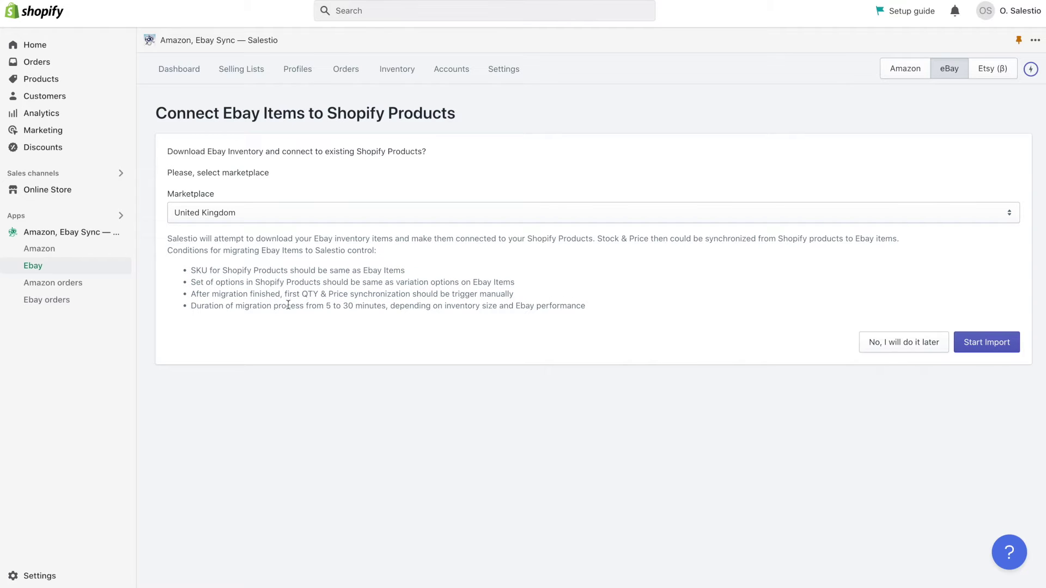
{"action": "left_click", "coordinate": [997, 343]}
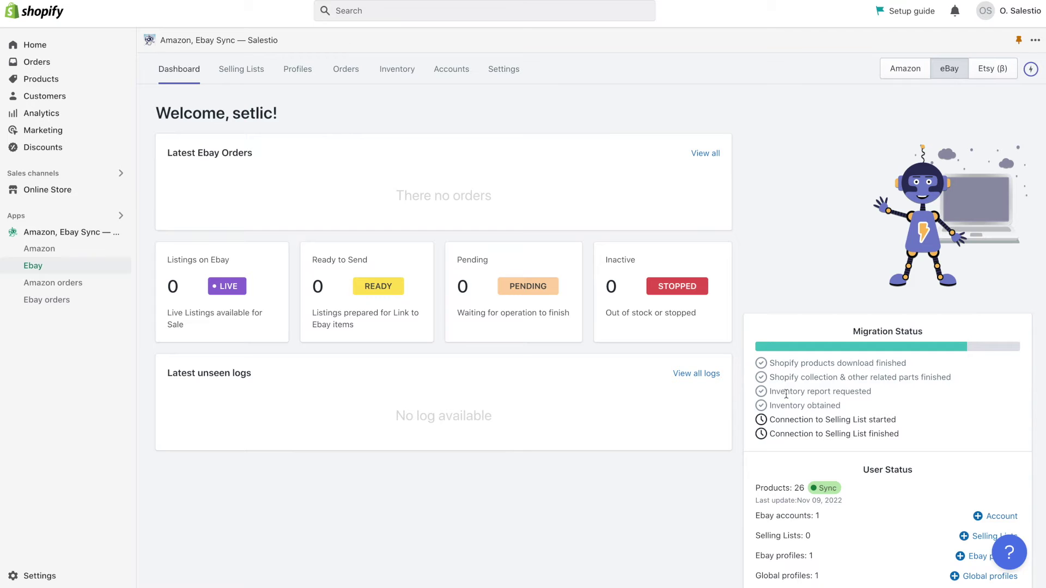
Step: View the imported eBay inventory, then the Selling Lists overview with the migrated UK list
{"action": "left_click", "coordinate": [397, 68]}
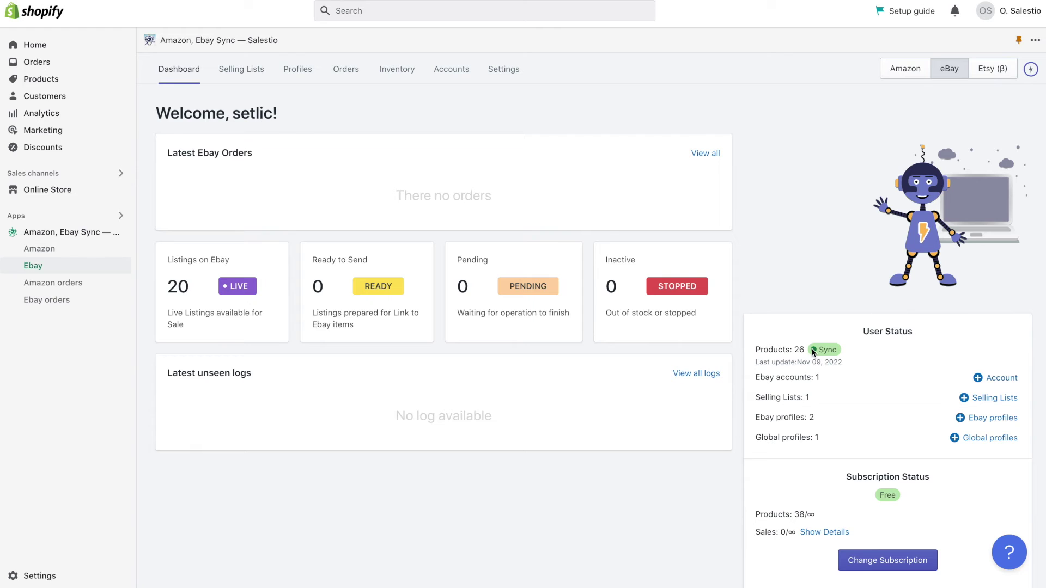
{"action": "left_click", "coordinate": [231, 72]}
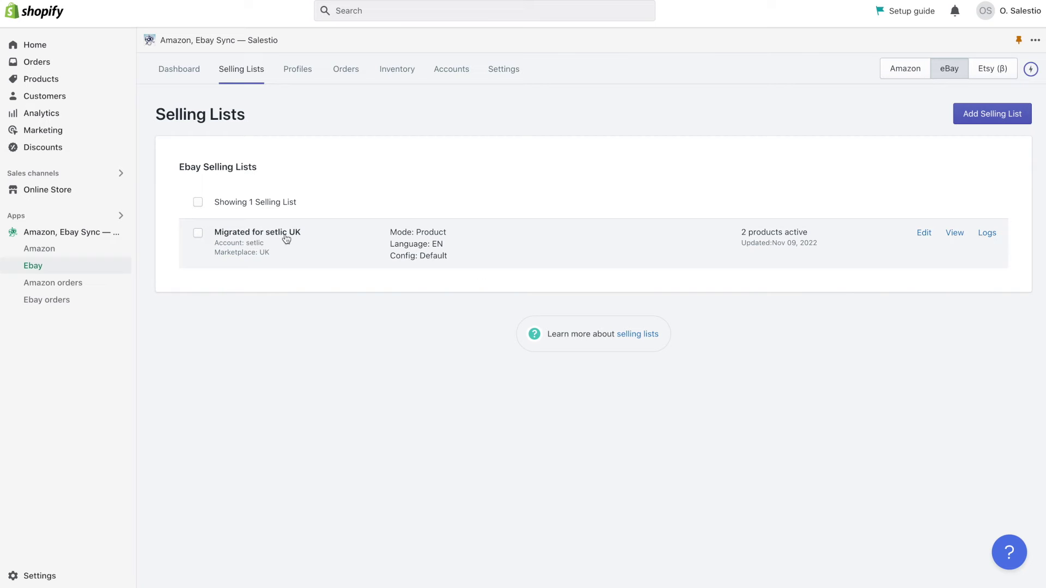
Step: Update the Go Play Outside T-shirt's eBay listing in the migrated UK list via More actions
{"action": "left_click", "coordinate": [954, 233]}
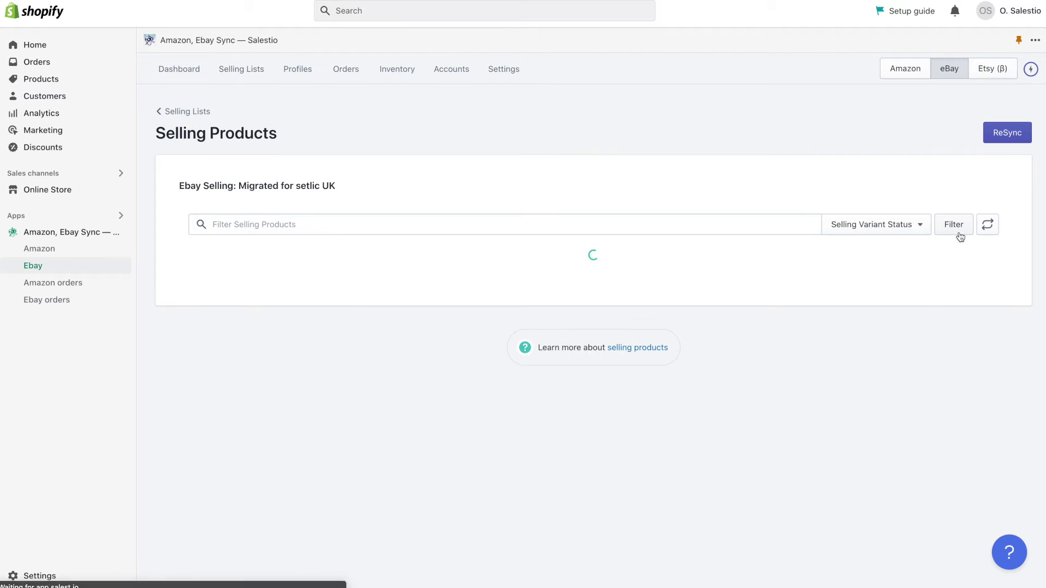
{"action": "scroll", "coordinate": [423, 349], "scroll_direction": "down", "scroll_amount": 5}
{"action": "scroll", "coordinate": [423, 350], "scroll_direction": "down", "scroll_amount": 3}
{"action": "scroll", "coordinate": [750, 285], "scroll_direction": "up", "scroll_amount": 8}
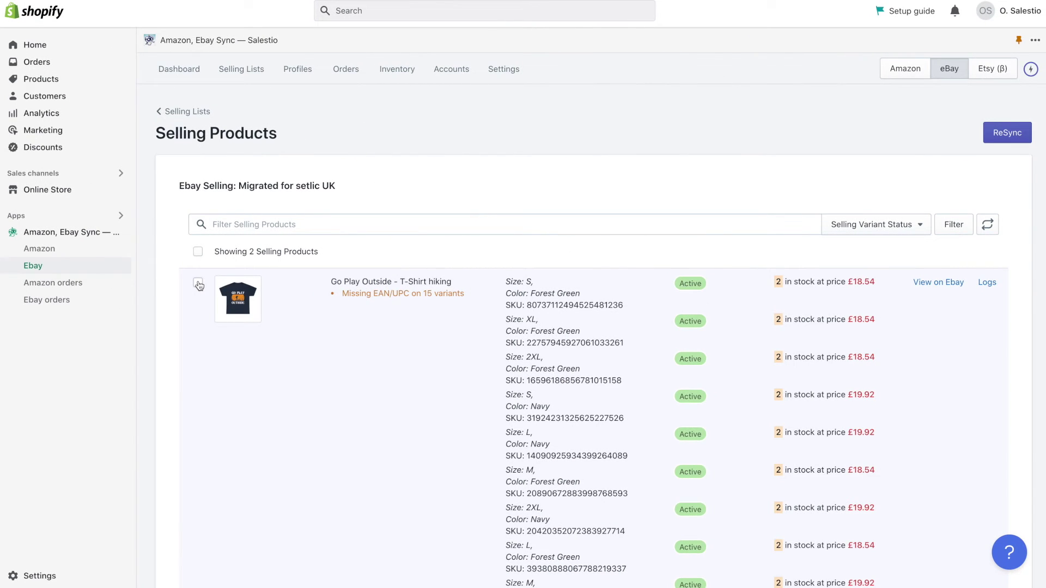
{"action": "left_click", "coordinate": [198, 283]}
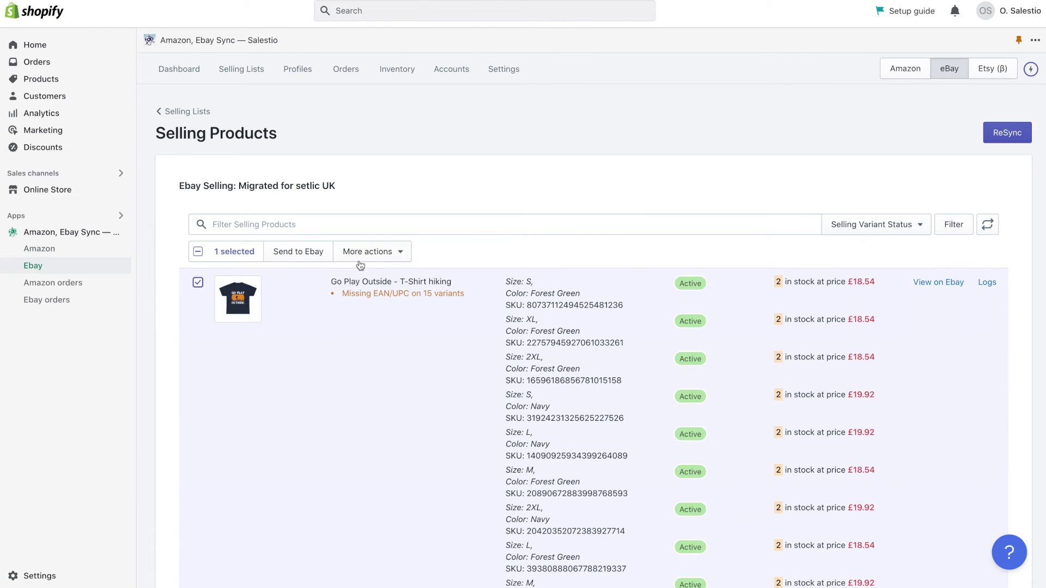
{"action": "left_click", "coordinate": [372, 251]}
{"action": "left_click", "coordinate": [365, 328]}
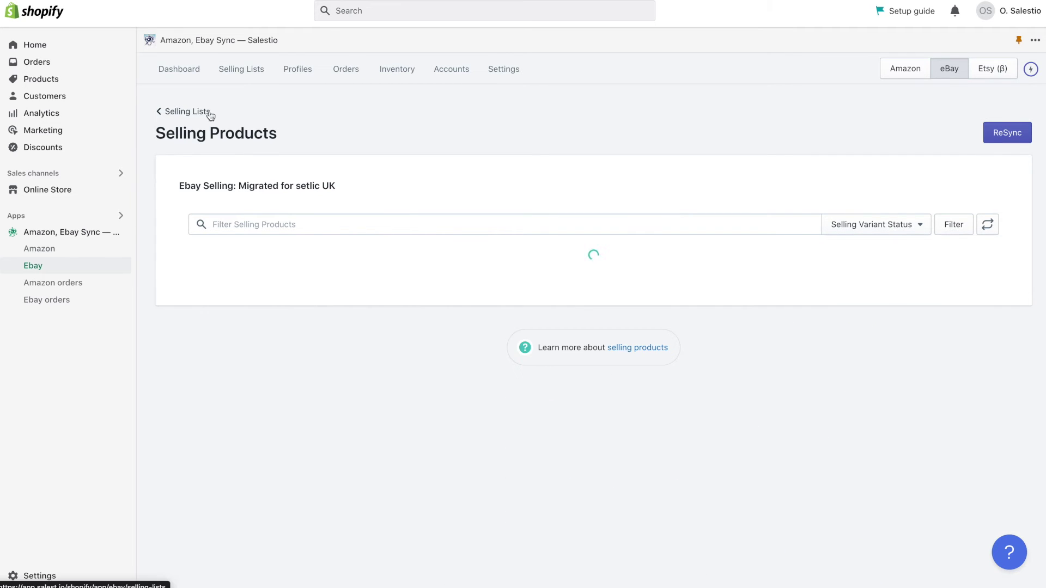
{"action": "scroll", "coordinate": [651, 360], "scroll_direction": "down", "scroll_amount": 3}
{"action": "scroll", "coordinate": [651, 361], "scroll_direction": "down", "scroll_amount": 5}
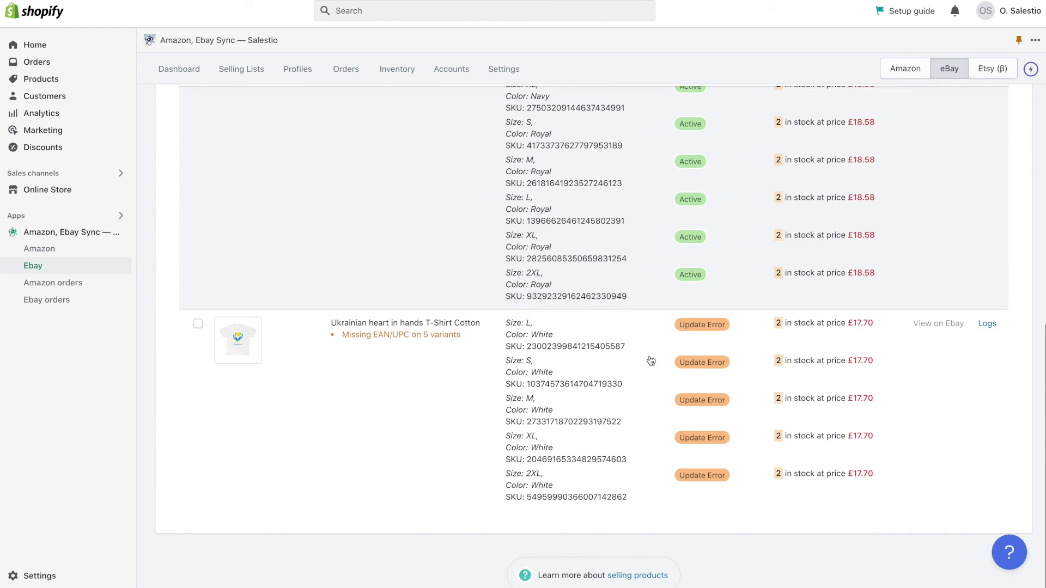
{"action": "scroll", "coordinate": [657, 282], "scroll_direction": "up", "scroll_amount": 10}
{"action": "left_click", "coordinate": [396, 69]}
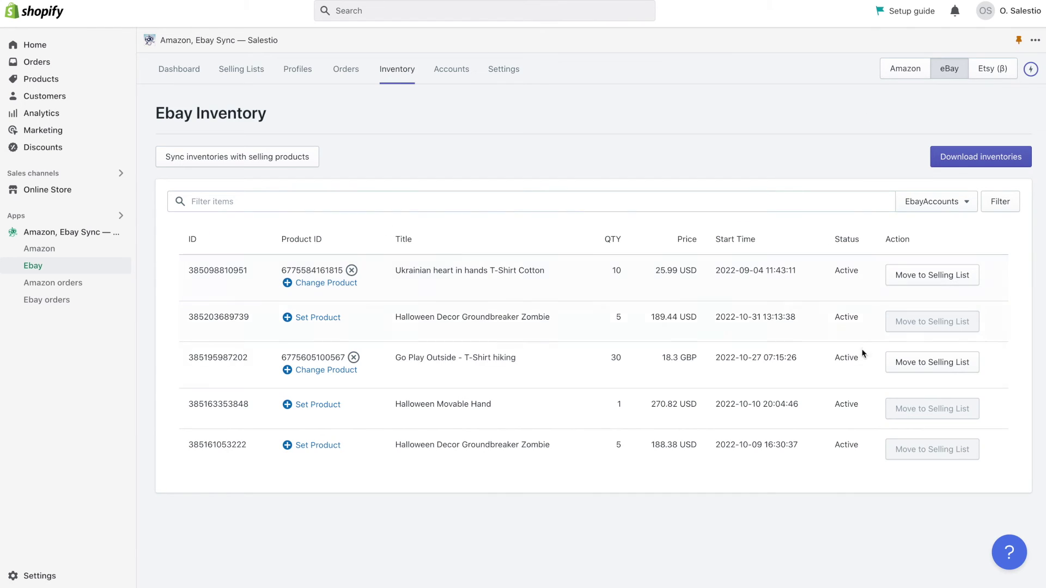
Step: Link the Groundbreaker Zombie item to the Ukrainian Trident Tryzub T-shirt product
{"action": "left_click", "coordinate": [310, 317]}
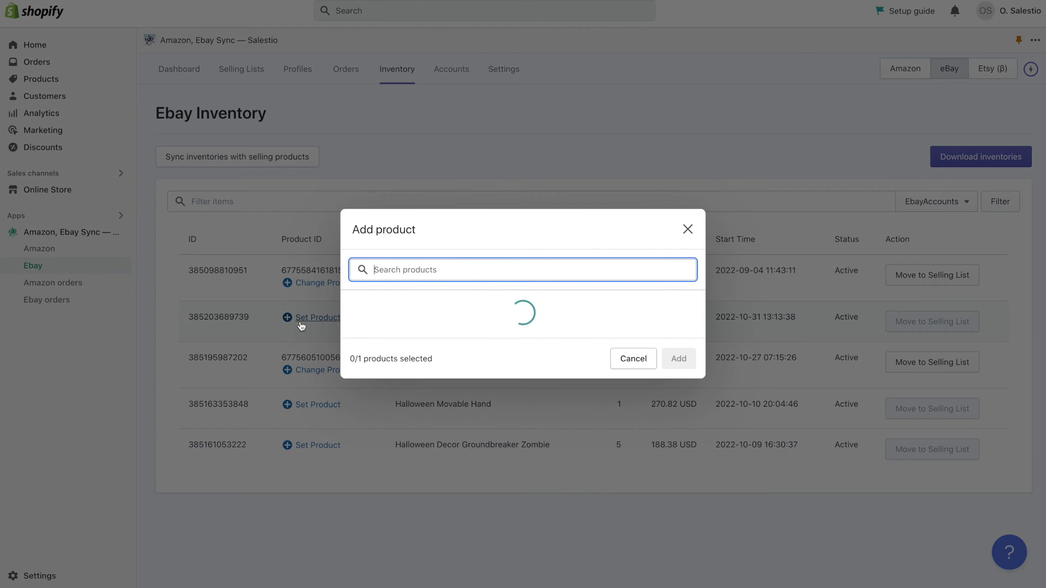
{"action": "scroll", "coordinate": [504, 350], "scroll_direction": "down", "scroll_amount": 5}
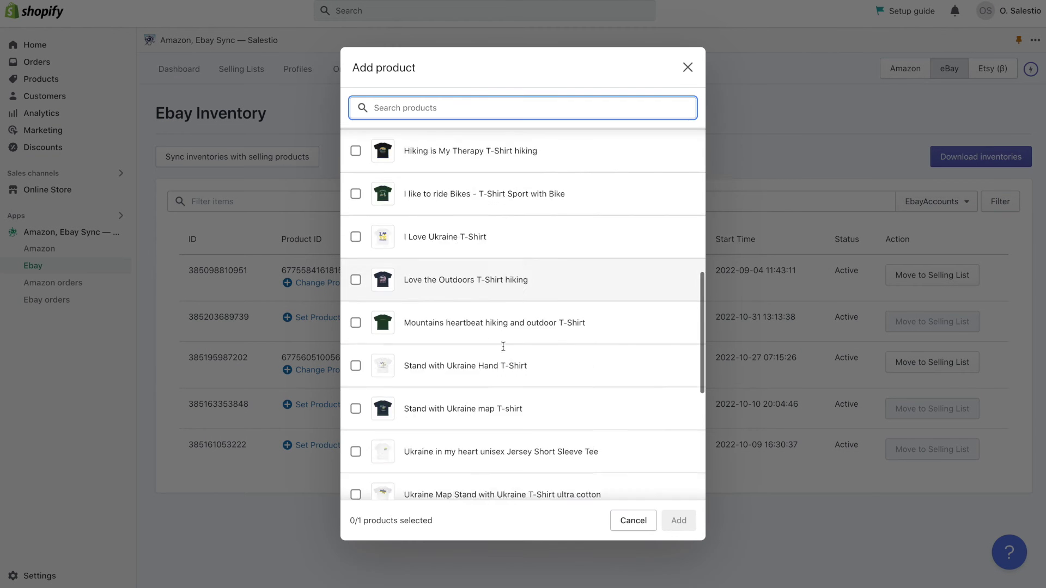
{"action": "scroll", "coordinate": [483, 351], "scroll_direction": "down", "scroll_amount": 5}
{"action": "left_click", "coordinate": [356, 392]}
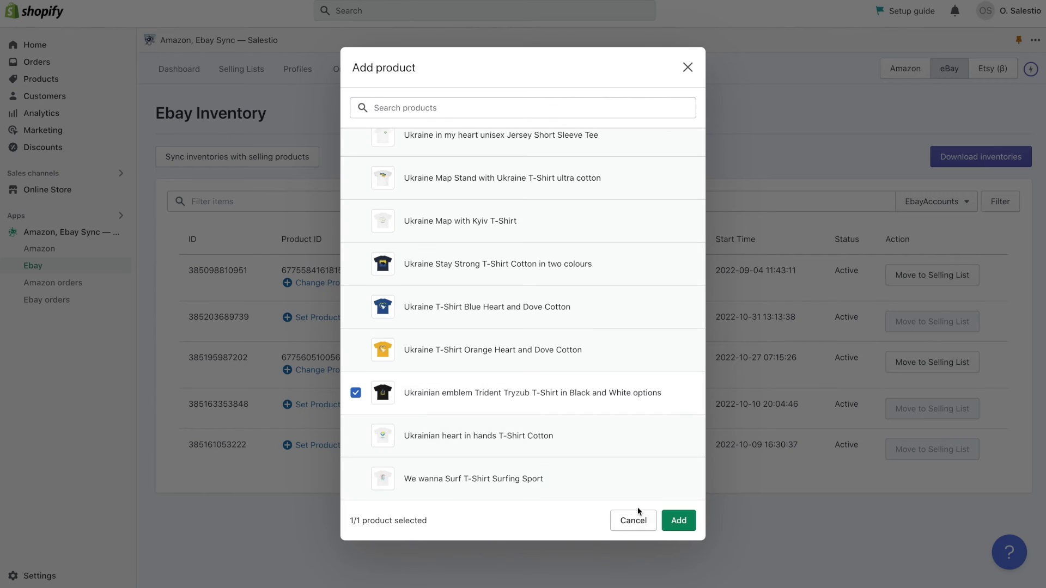
{"action": "left_click", "coordinate": [678, 521]}
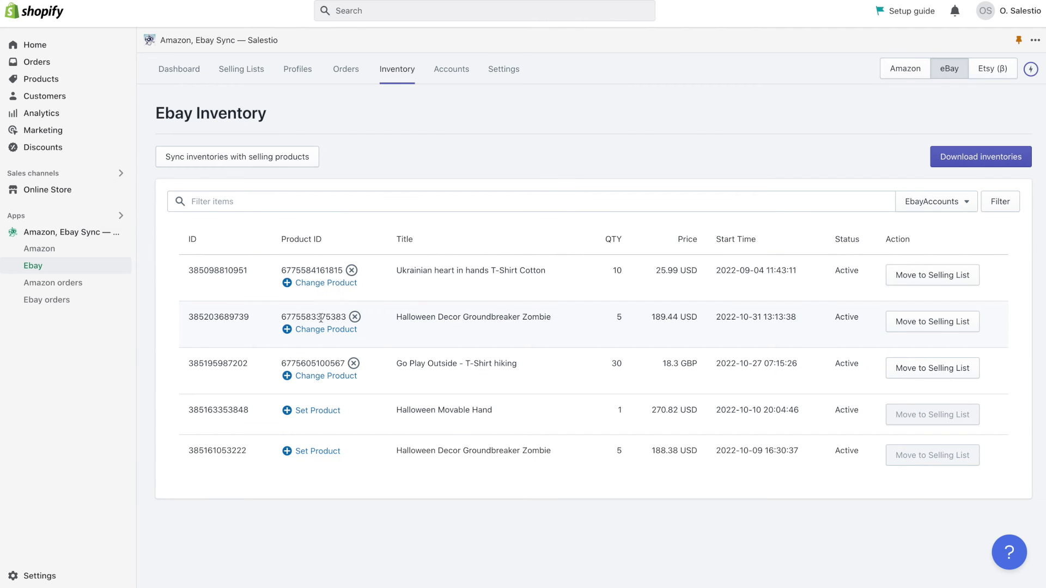
Step: Move the linked item into the migrated UK selling list, then view eBay Orders
{"action": "left_click", "coordinate": [933, 322]}
{"action": "left_click", "coordinate": [427, 338]}
{"action": "left_click", "coordinate": [750, 379]}
{"action": "left_click", "coordinate": [344, 69]}
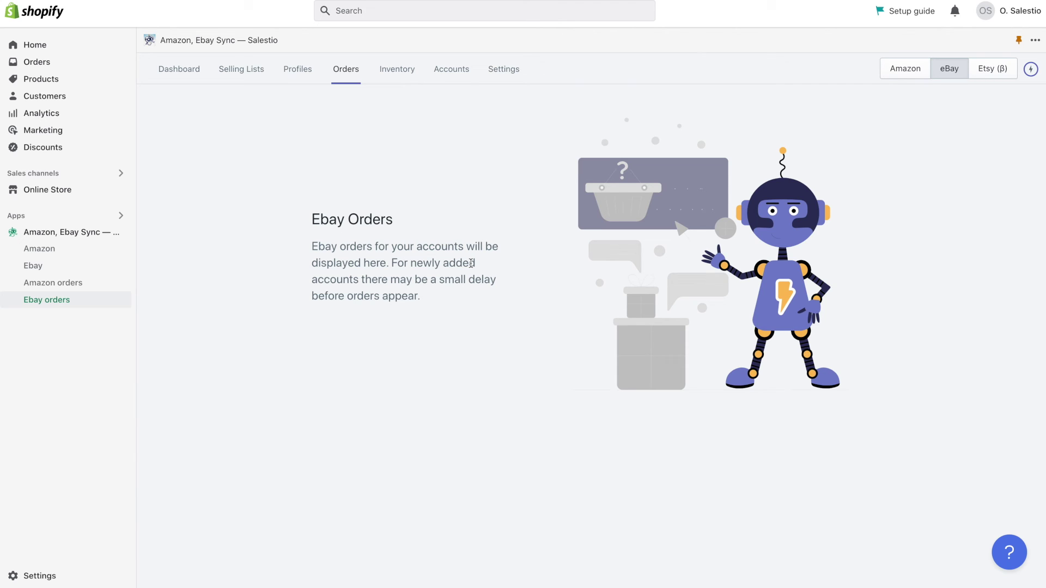
Step: Open Salestio's eBay Settings page showing notification, Shopify and permission options
{"action": "left_click", "coordinate": [497, 70]}
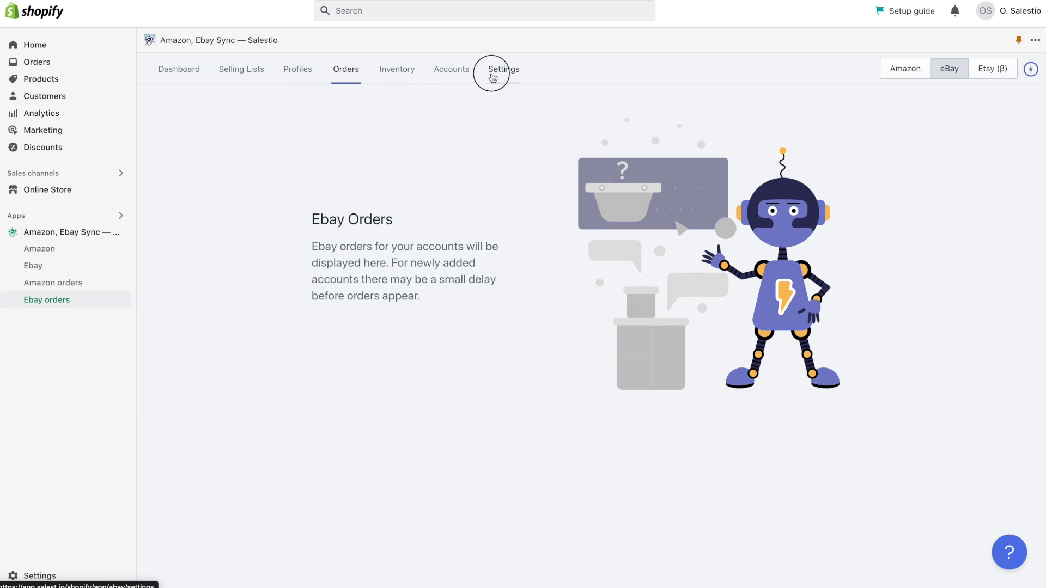
{"action": "scroll", "coordinate": [617, 264], "scroll_direction": "down", "scroll_amount": 4}
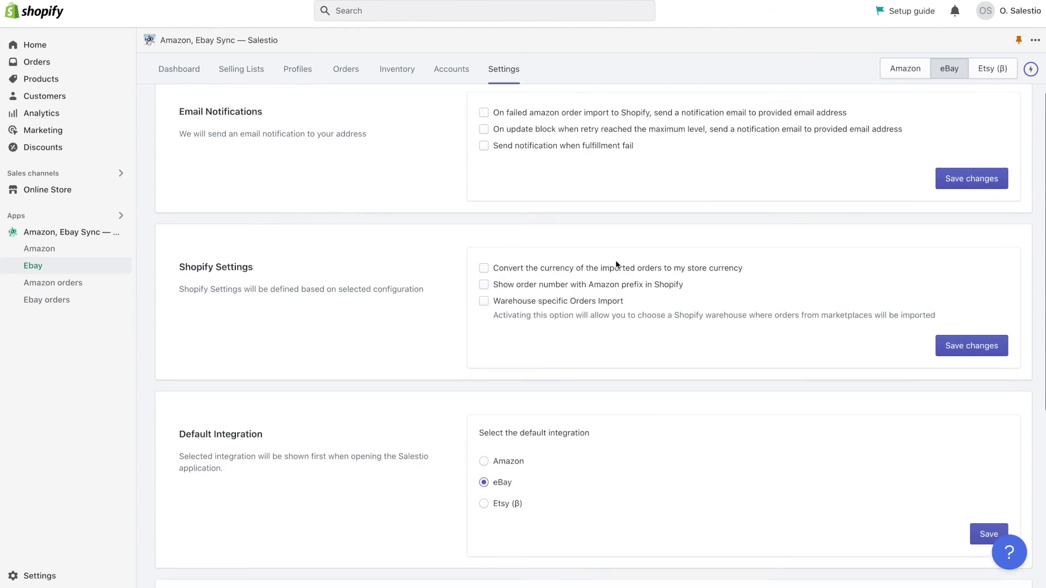
{"action": "scroll", "coordinate": [616, 264], "scroll_direction": "down", "scroll_amount": 4}
{"action": "scroll", "coordinate": [617, 264], "scroll_direction": "down", "scroll_amount": 1}
{"action": "scroll", "coordinate": [617, 265], "scroll_direction": "up", "scroll_amount": 3}
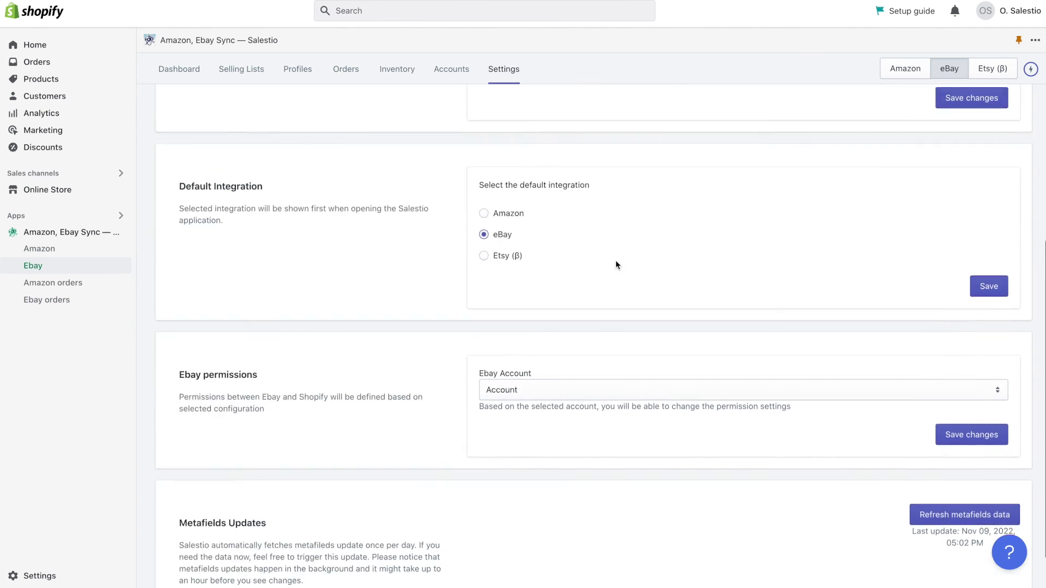
{"action": "scroll", "coordinate": [617, 265], "scroll_direction": "up", "scroll_amount": 5}
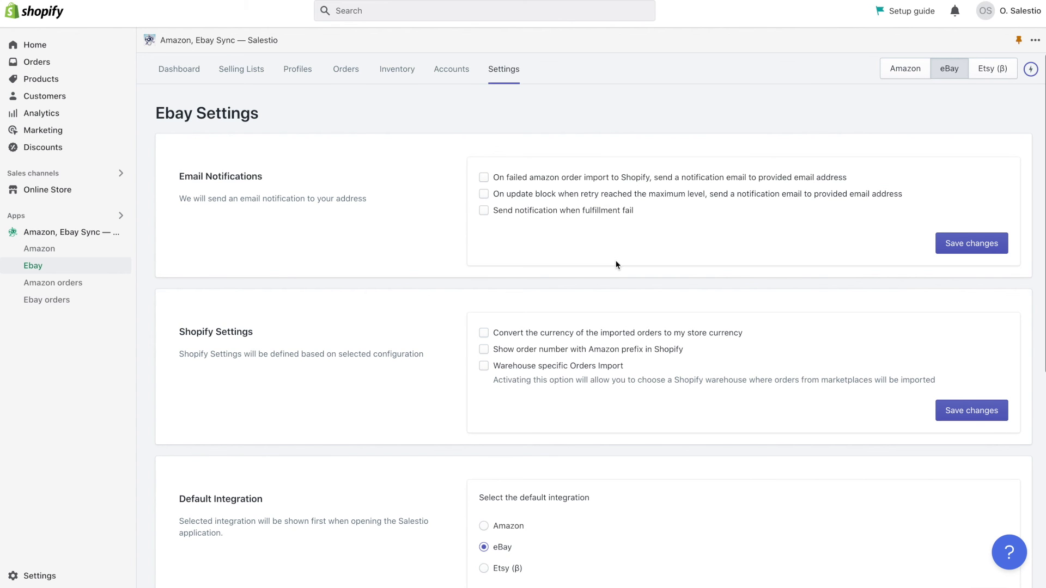